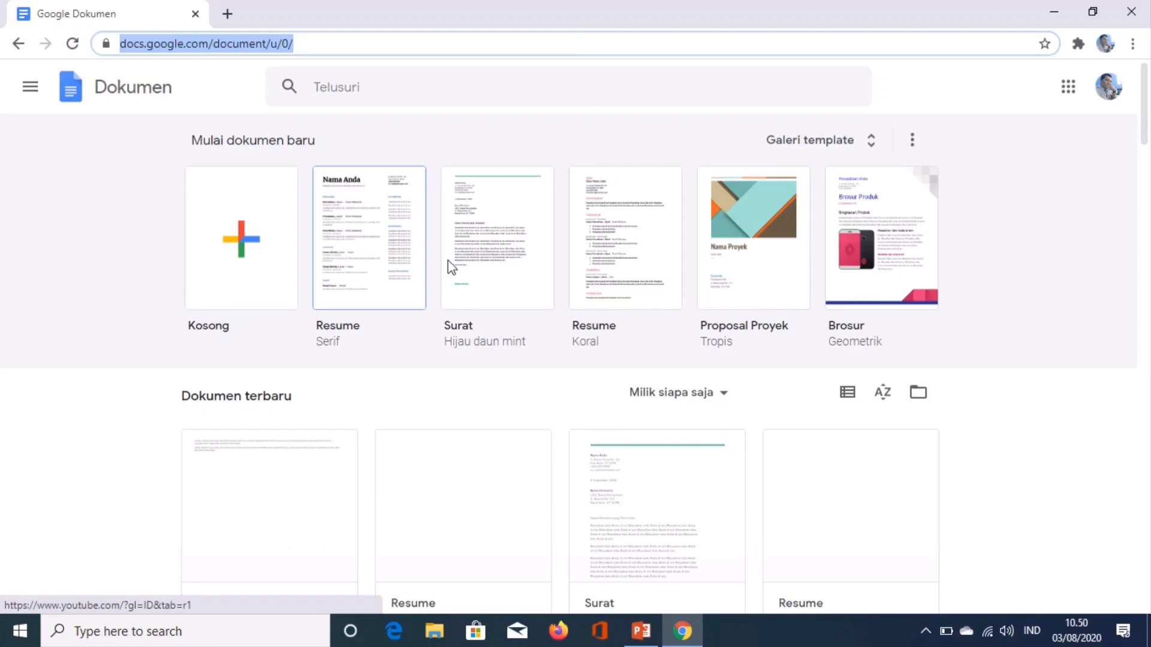
Create a document from the Serif Resume template and delete all of its placeholder content
{"action": "left_click", "coordinate": [357, 243]}
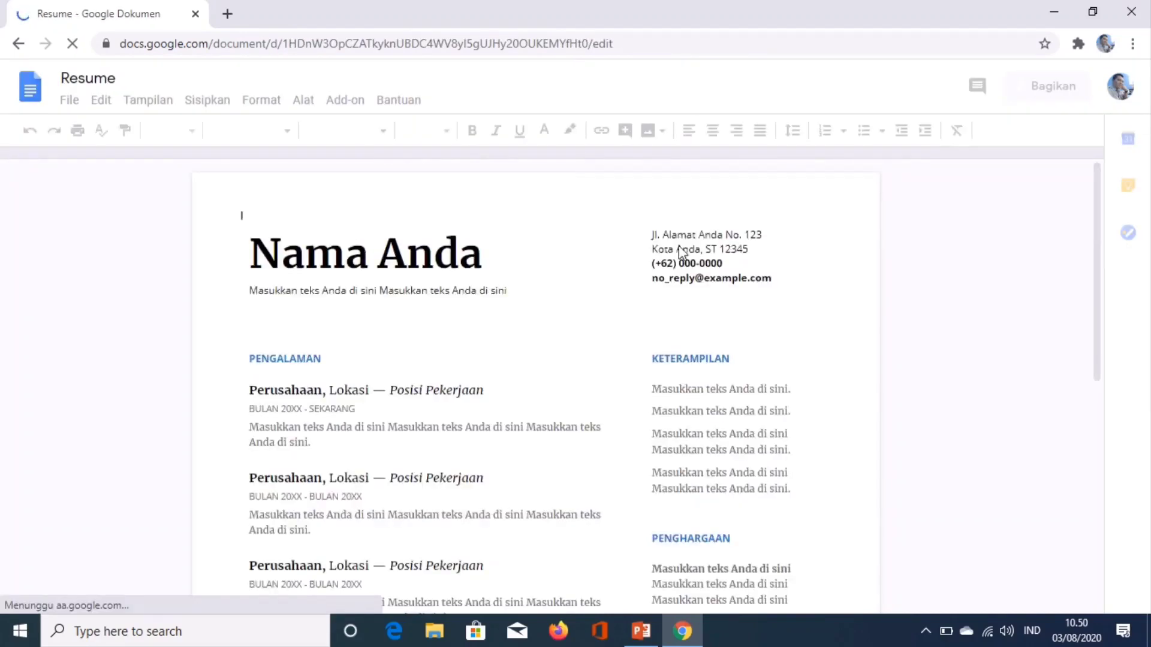
{"action": "scroll", "coordinate": [399, 244], "scroll_direction": "down", "scroll_amount": 7}
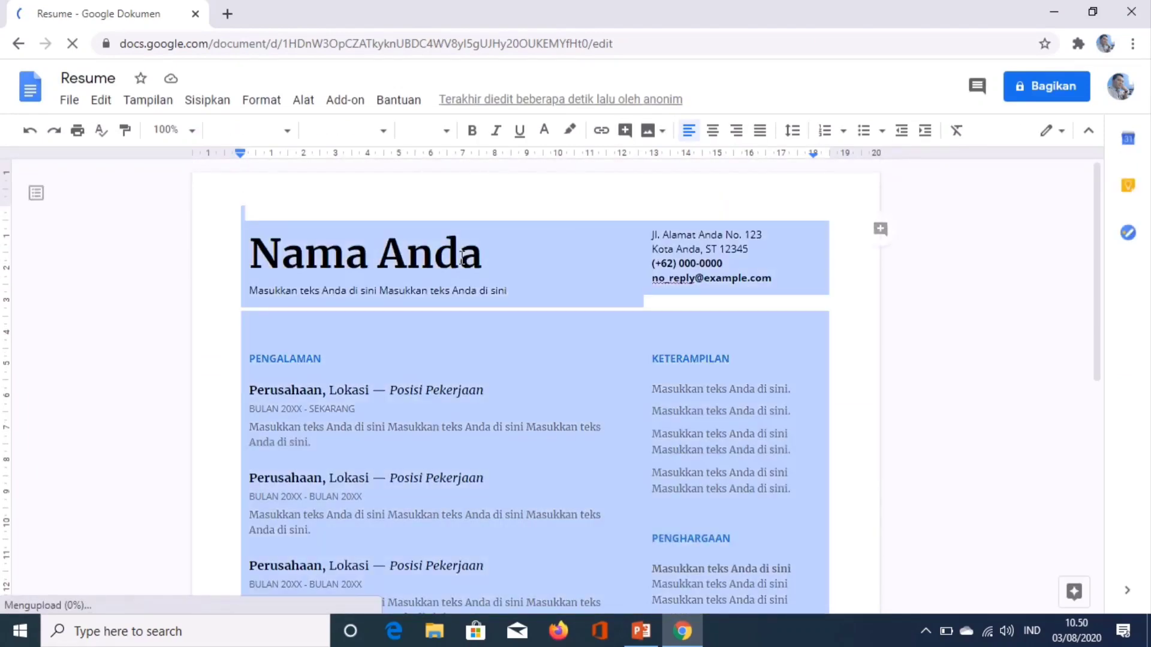
{"action": "key", "text": "ctrl+a"}
{"action": "key", "text": "BackSpace"}
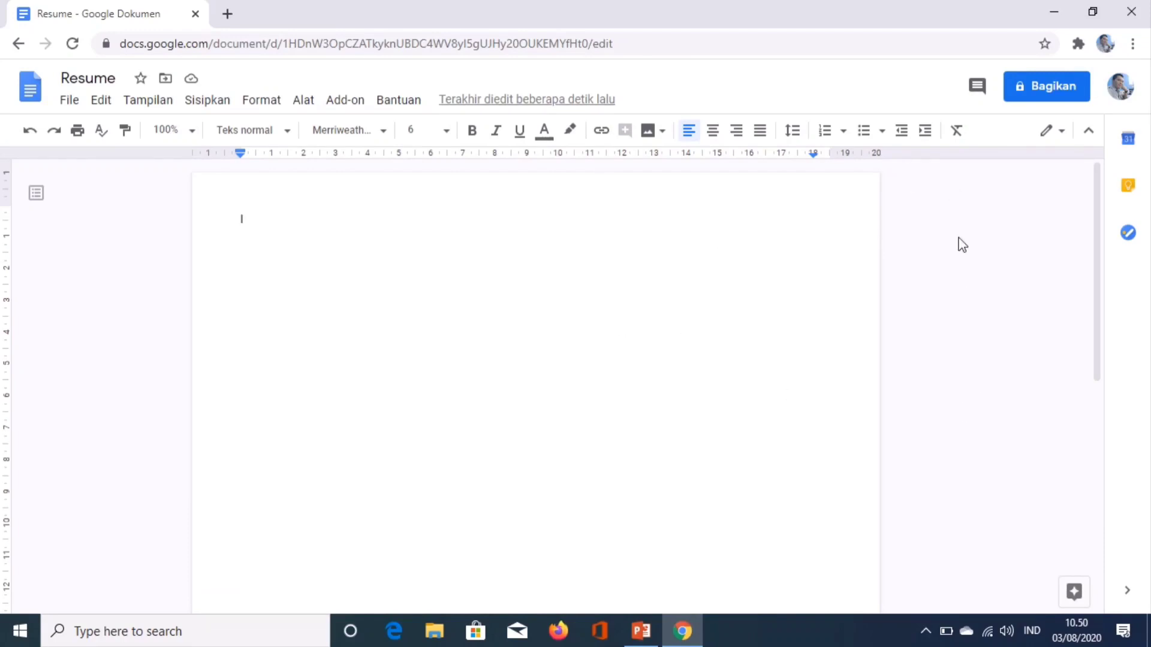
Open the voice typing (Dikte) tool and move its microphone box into the margin beside the page
{"action": "key", "text": "ctrl+plus"}
{"action": "key", "text": "ctrl+plus"}
{"action": "key", "text": "ctrl+plus"}
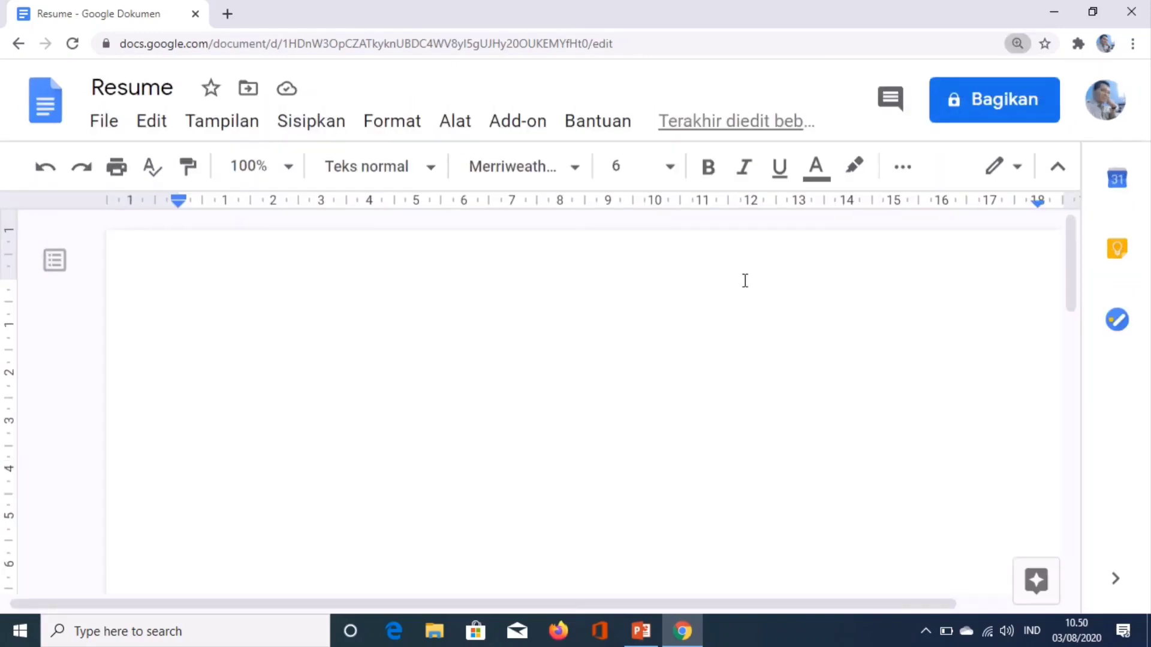
{"action": "key", "text": "ctrl+minus"}
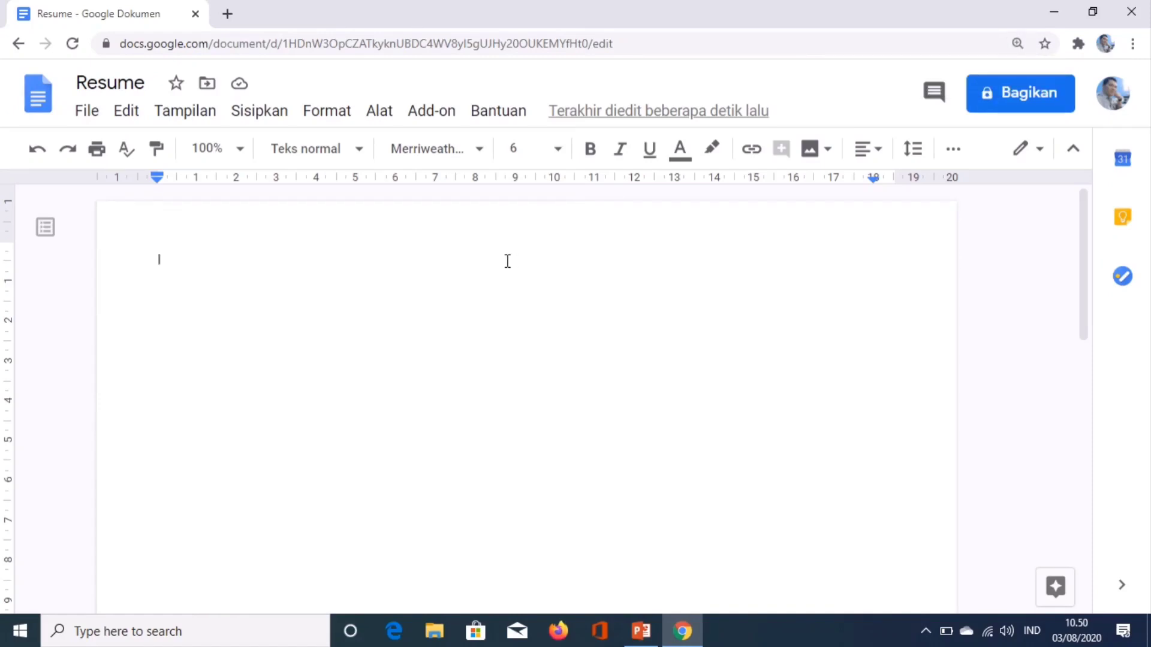
{"action": "left_click", "coordinate": [384, 121]}
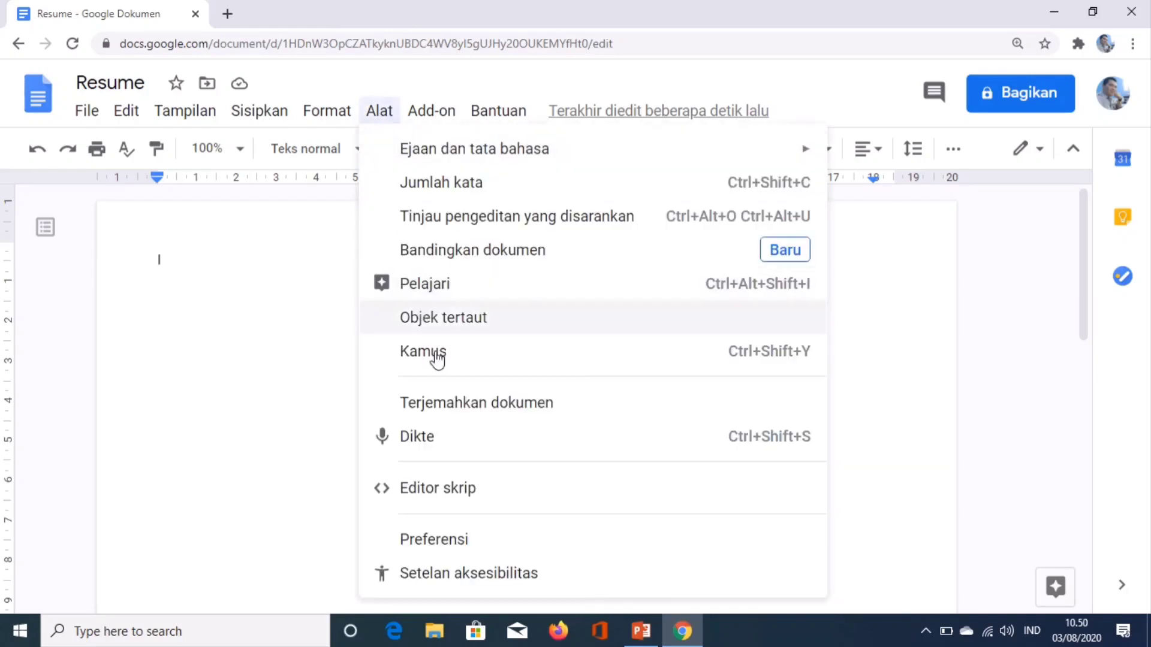
{"action": "left_click", "coordinate": [461, 450]}
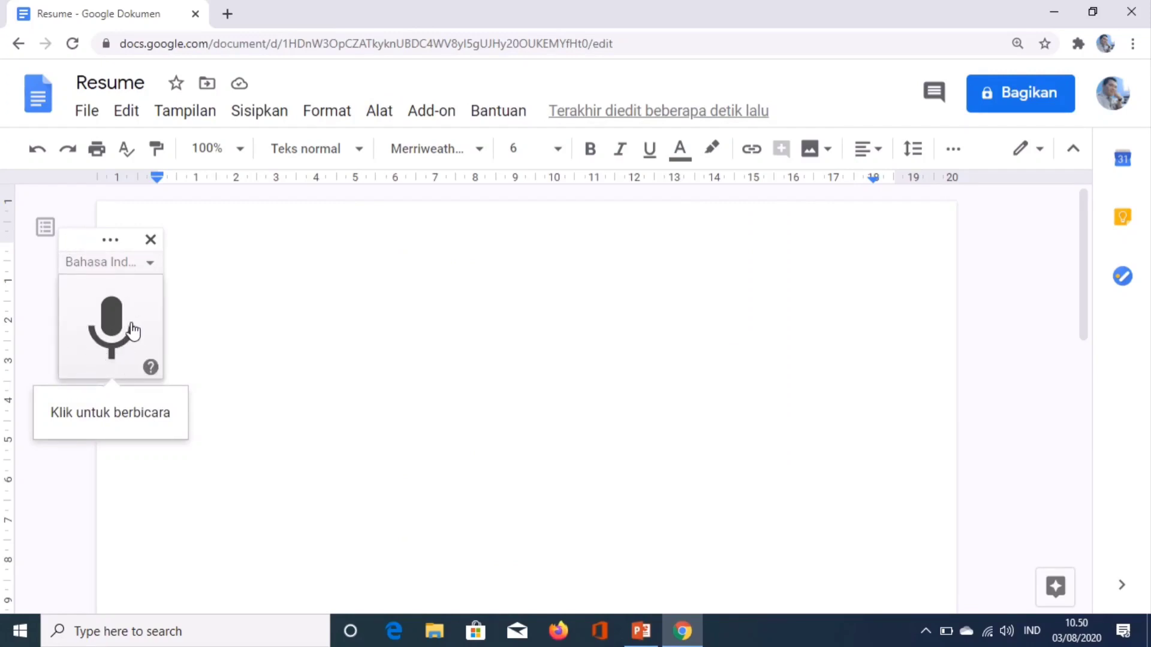
{"action": "left_click_drag", "start_coordinate": [92, 241], "coordinate": [43, 202]}
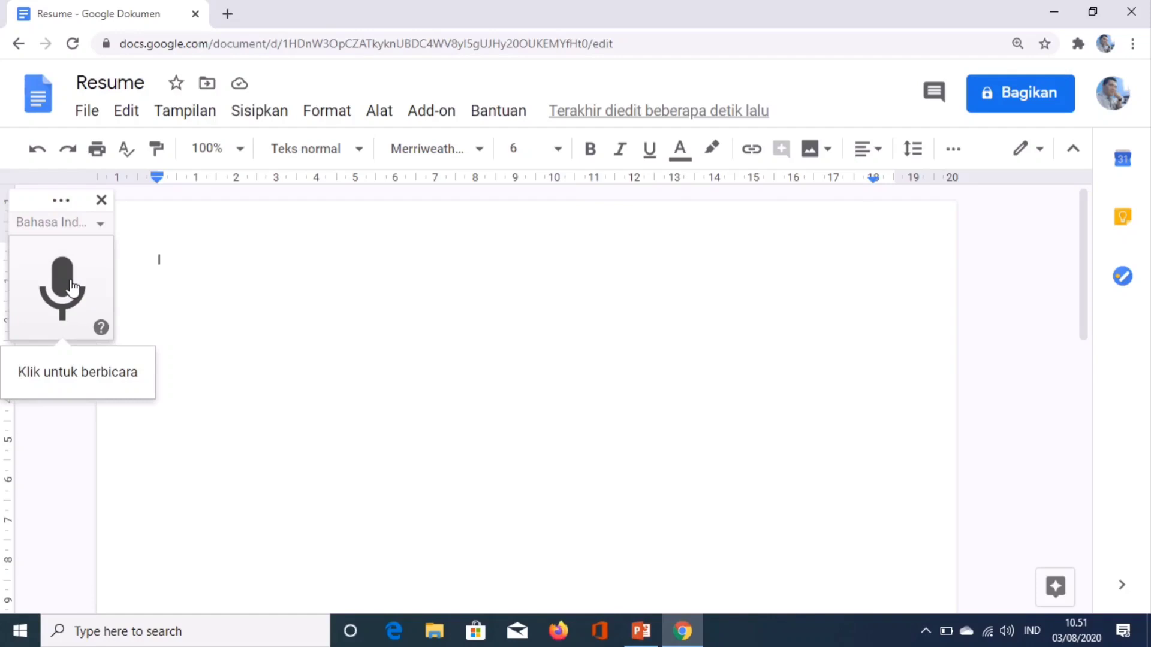
Dictate in Bahasa Indonesia the heading "Undang-undang Dasar Negara Republik Indonesia tahun 1945", the line "pembukaan" and the sentence beginning "bahwa sesungguhnya kemerdekaan"
{"action": "left_click", "coordinate": [102, 226]}
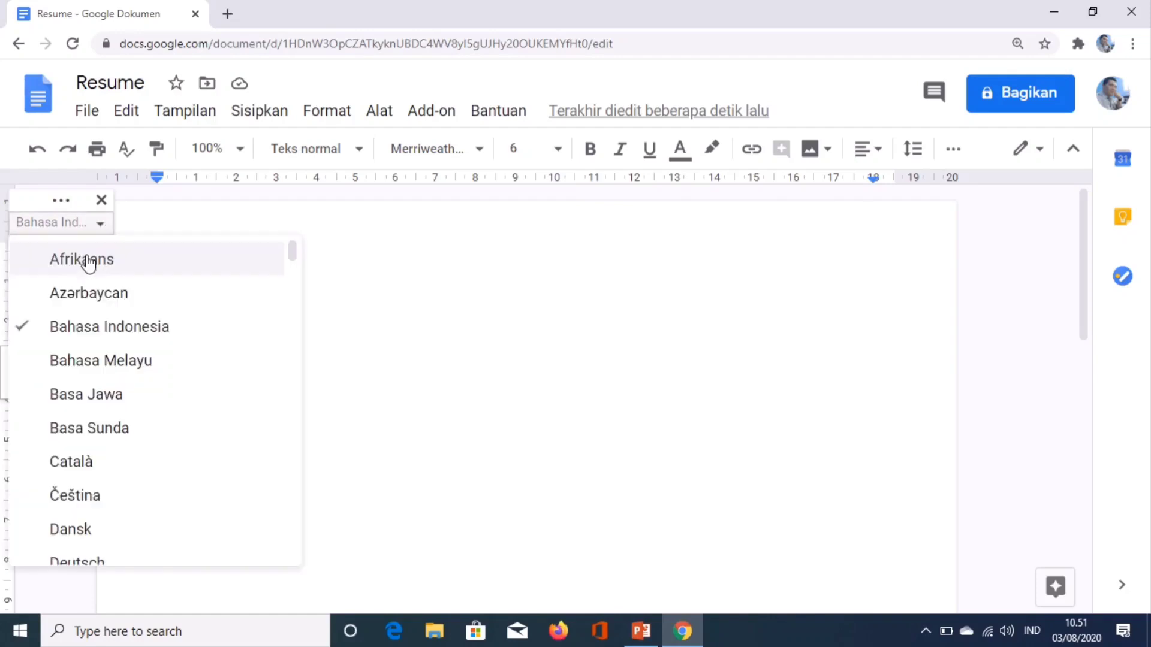
{"action": "left_click", "coordinate": [74, 328]}
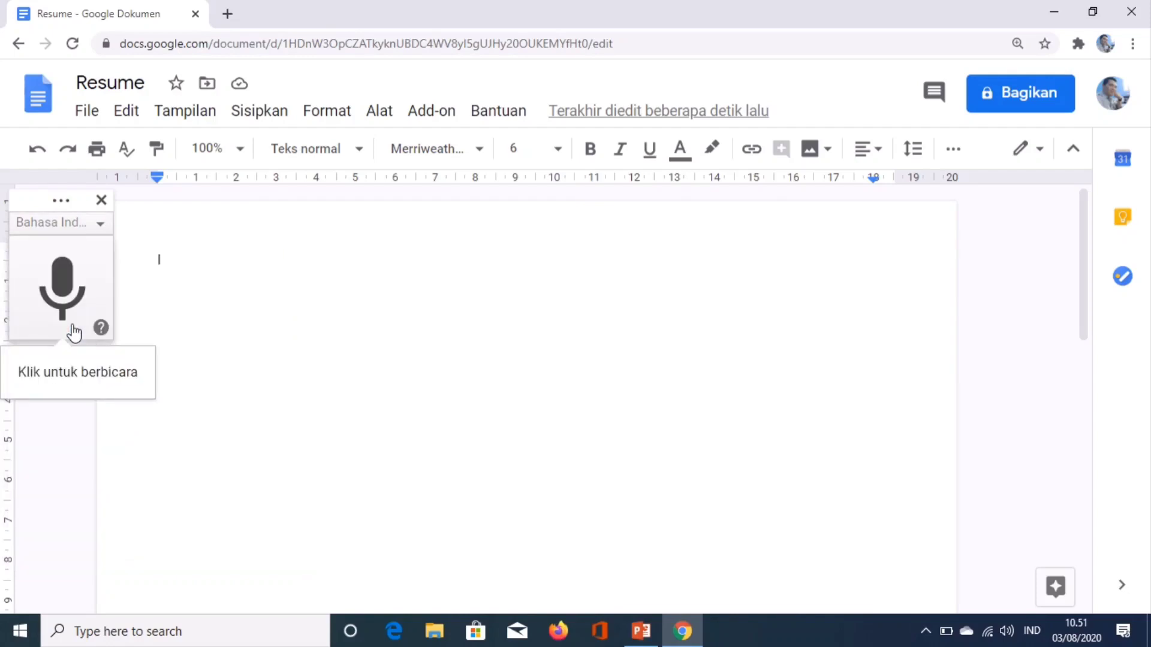
{"action": "left_click", "coordinate": [102, 226]}
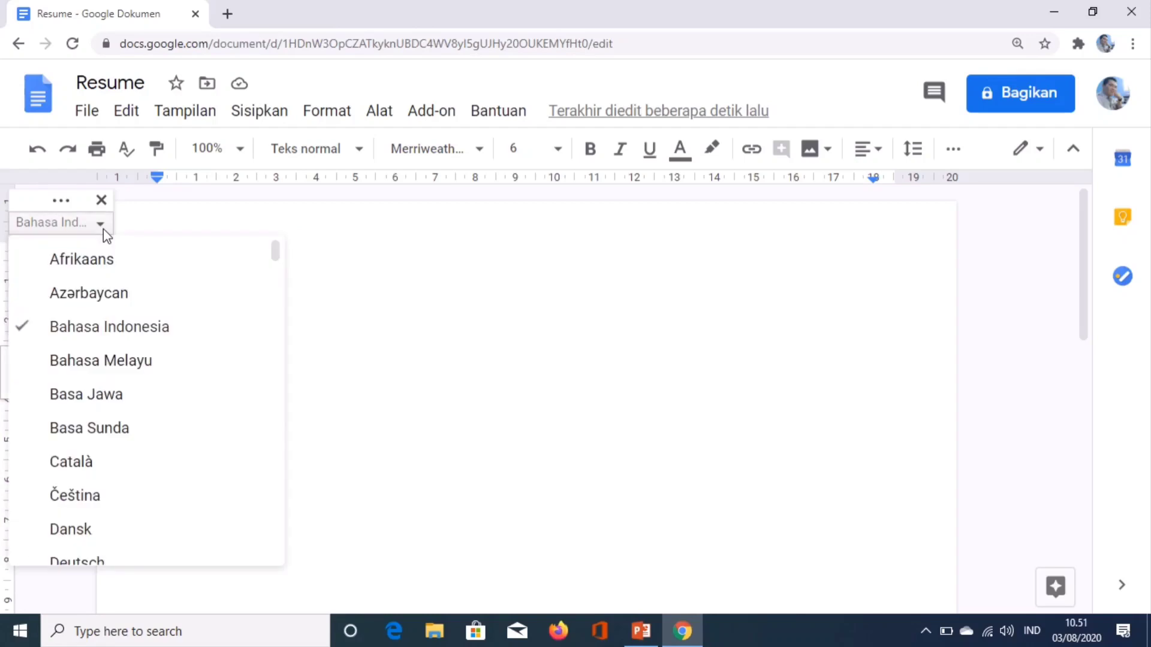
{"action": "left_click", "coordinate": [100, 328]}
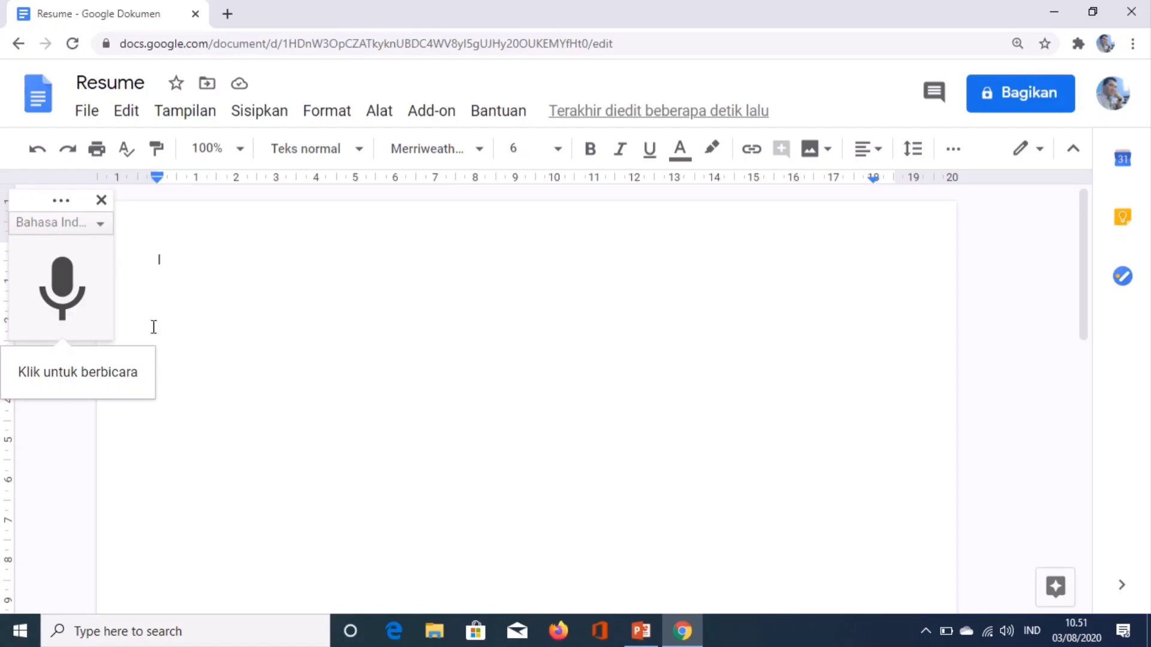
{"action": "left_click", "coordinate": [62, 287]}
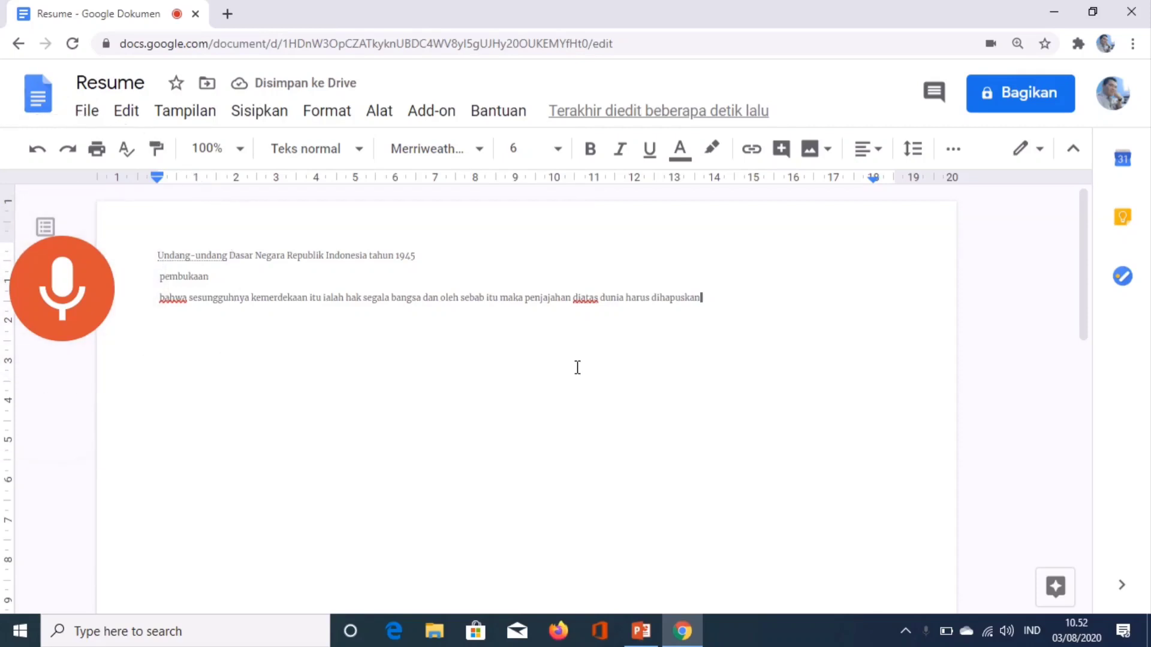
{"action": "left_click", "coordinate": [52, 267]}
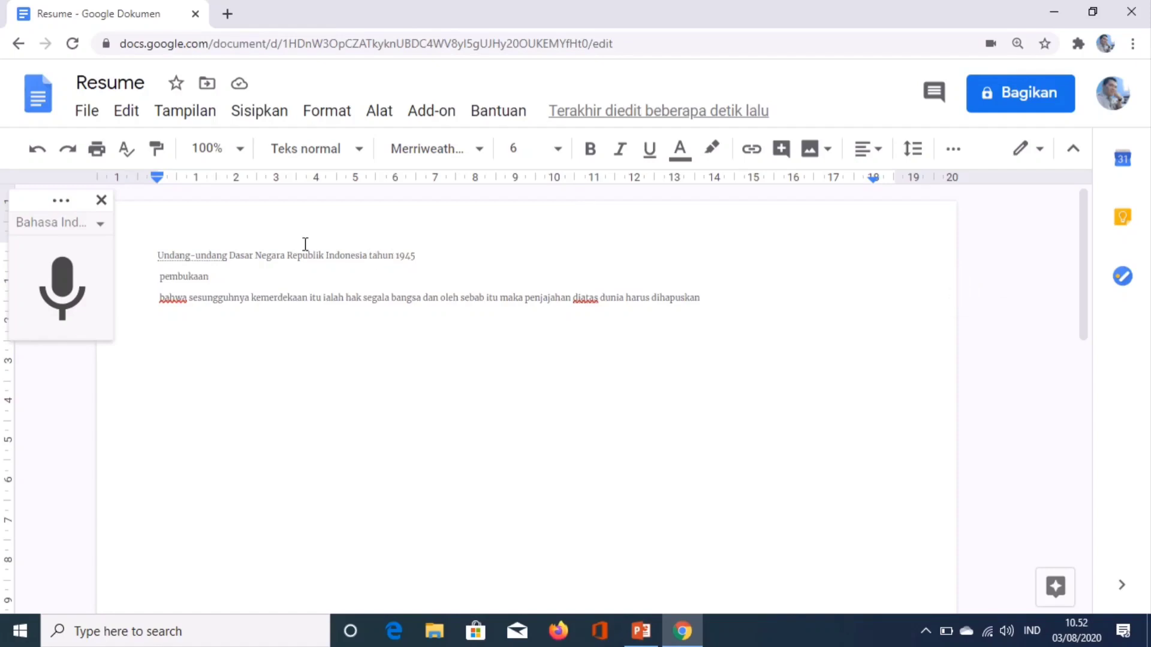
Download the document as a Microsoft Word file named "dikte" in the Downloads folder
{"action": "left_click", "coordinate": [88, 114]}
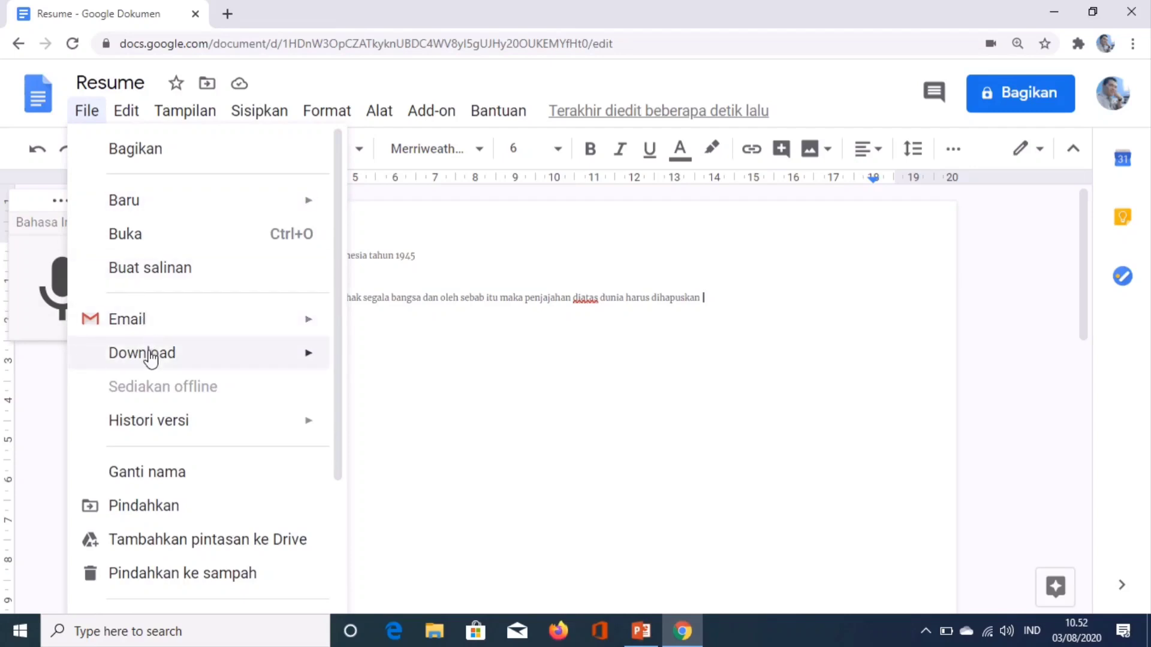
{"action": "mouse_move", "coordinate": [150, 358]}
{"action": "left_click", "coordinate": [452, 363]}
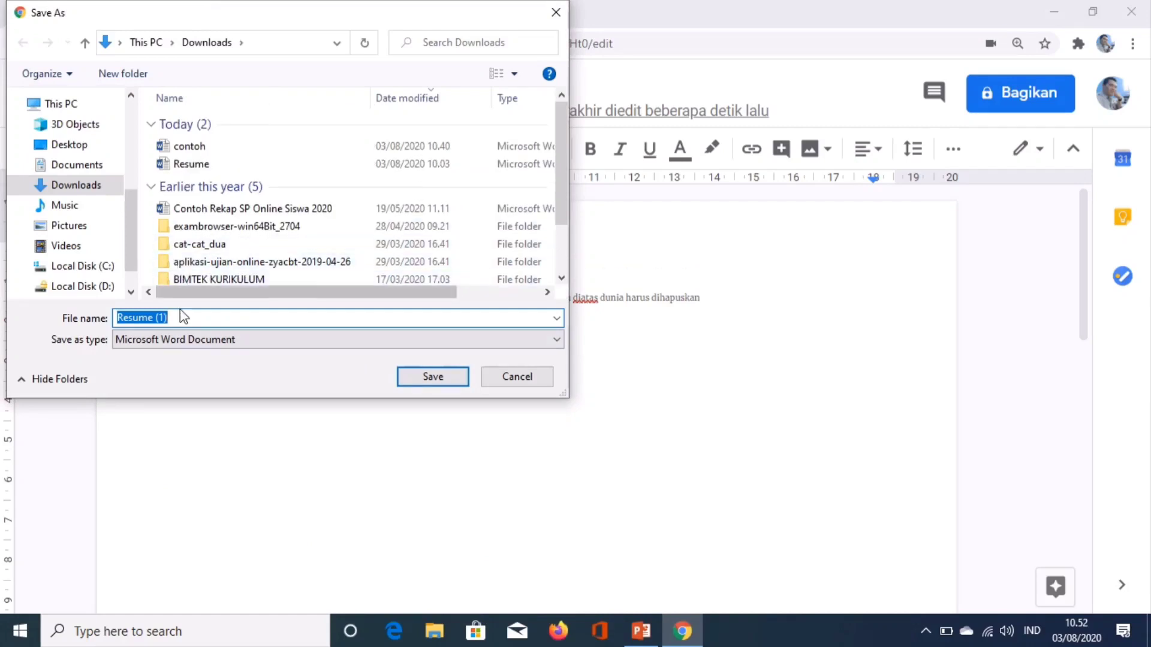
{"action": "type", "text": "dikte"}
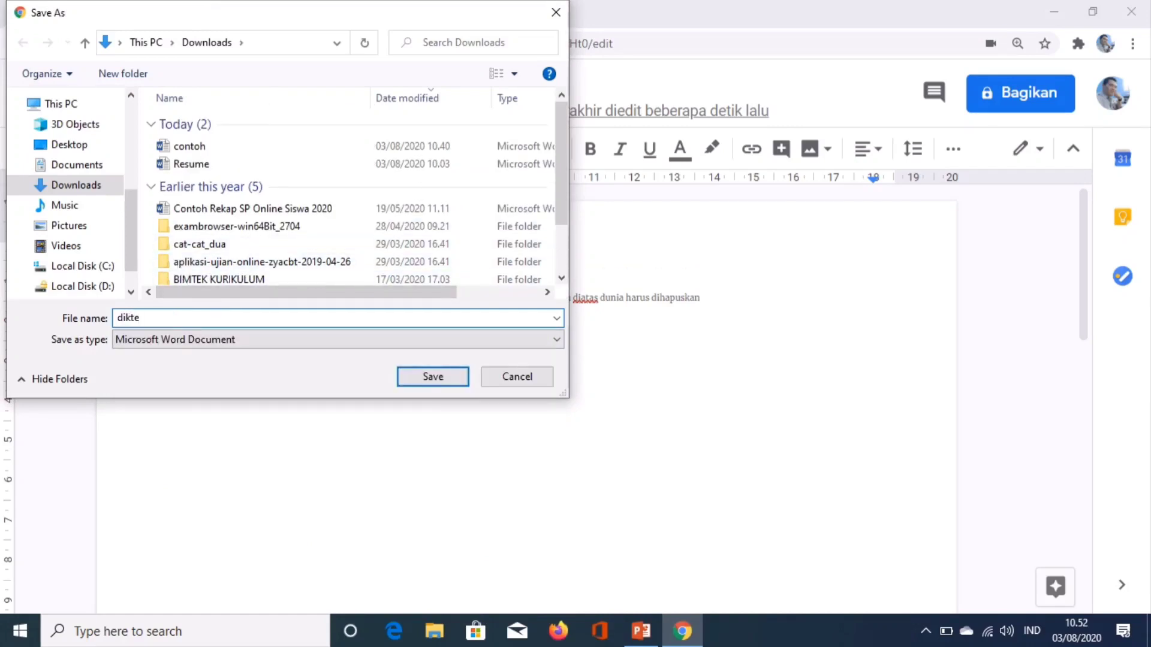
{"action": "left_click", "coordinate": [427, 384]}
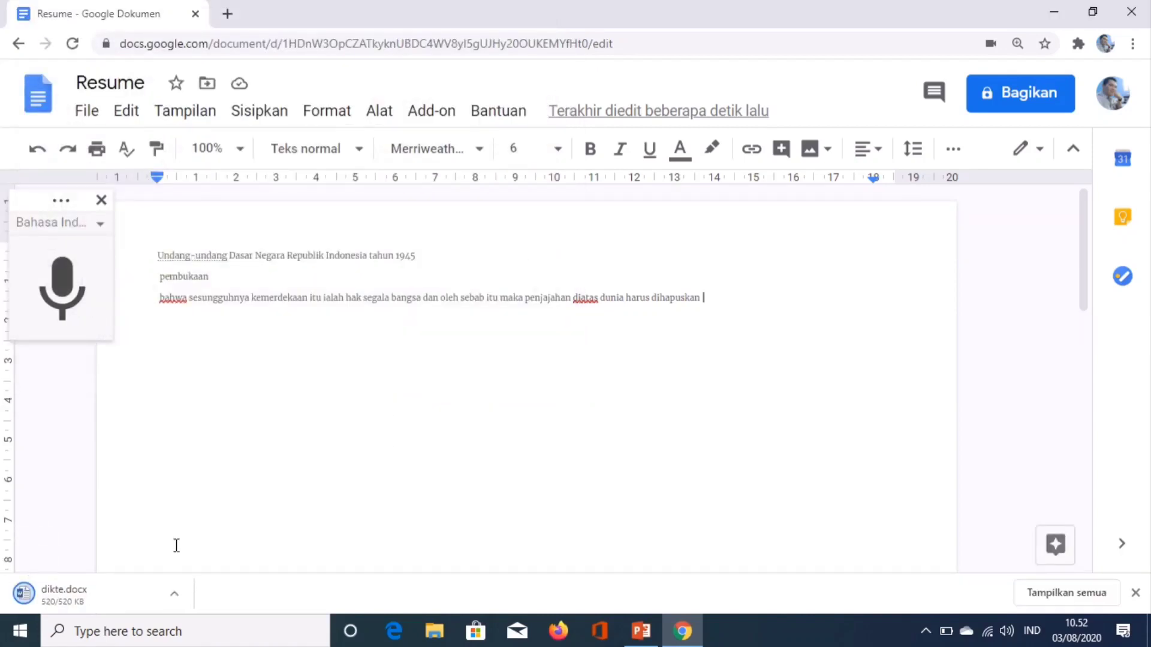
Open the downloaded dikte.docx in Word and enable editing
{"action": "left_click", "coordinate": [174, 597]}
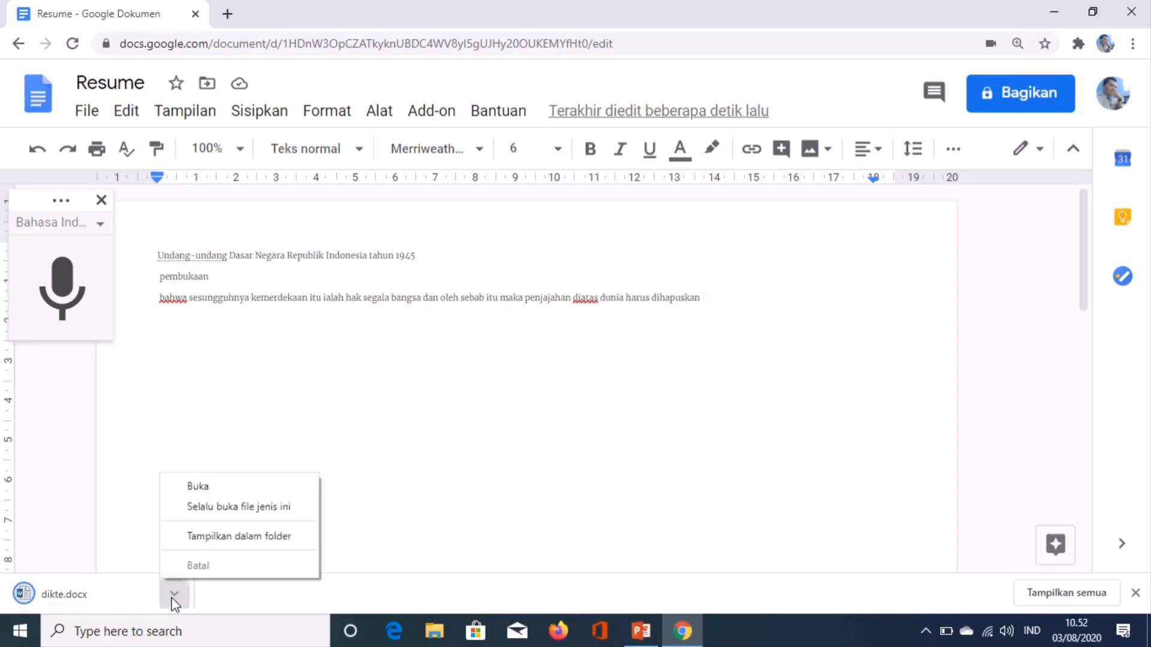
{"action": "left_click", "coordinate": [191, 505]}
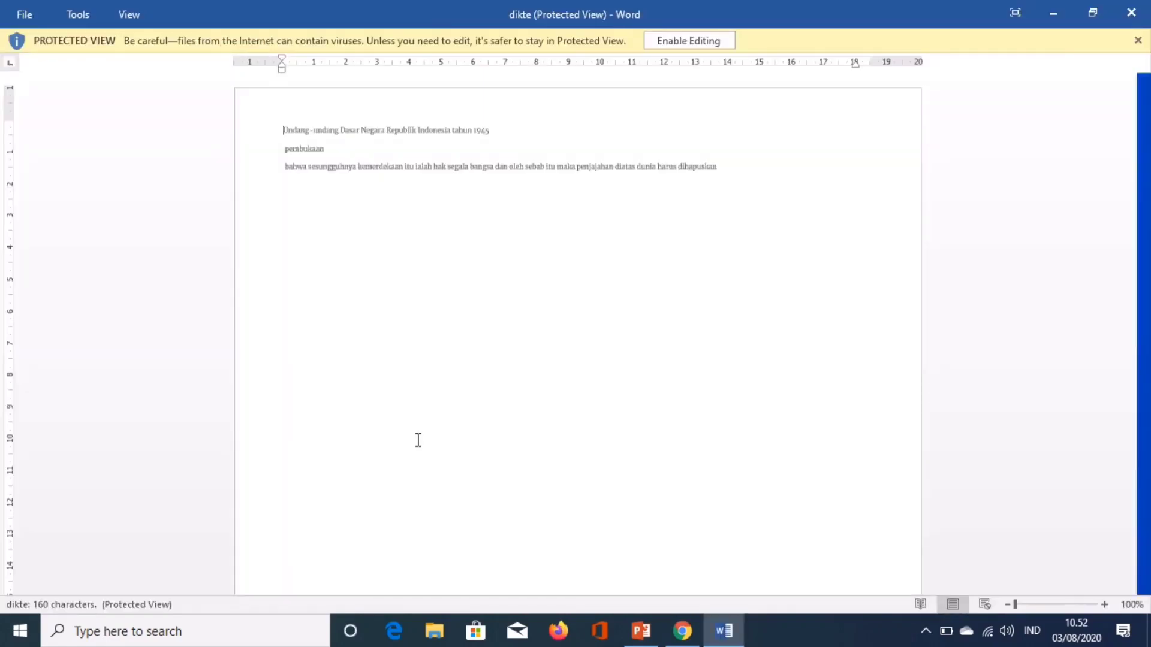
{"action": "left_click", "coordinate": [698, 42]}
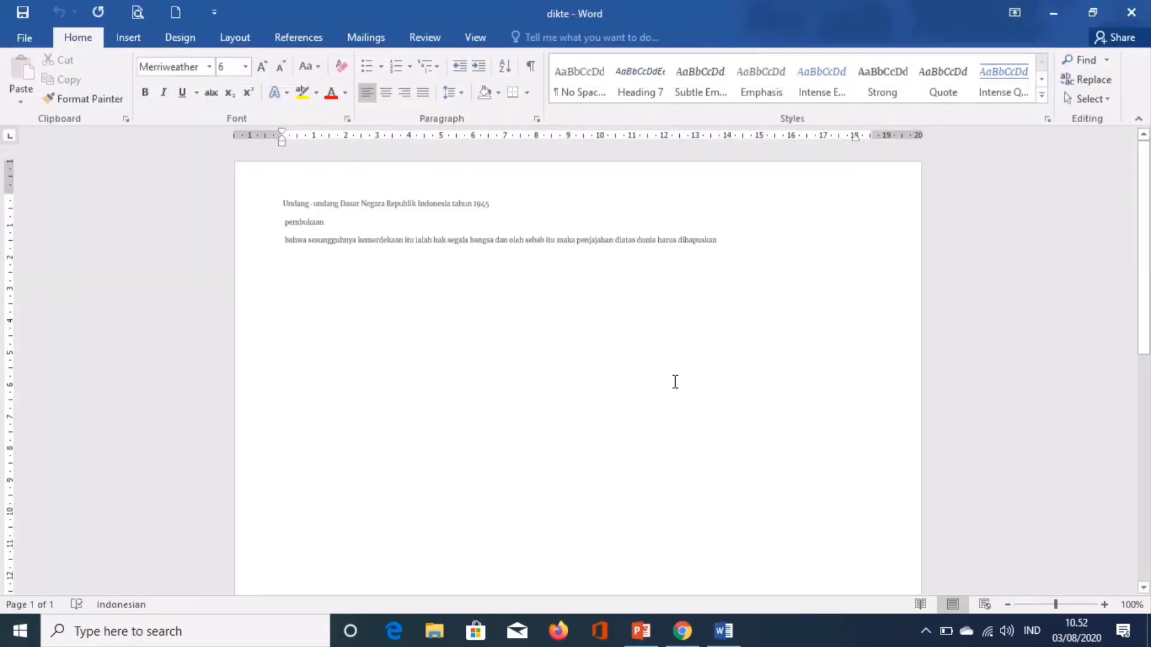
Justify all three lines of the dictated text
{"action": "scroll", "coordinate": [669, 384], "scroll_direction": "up", "scroll_amount": 3, "text": "ctrl"}
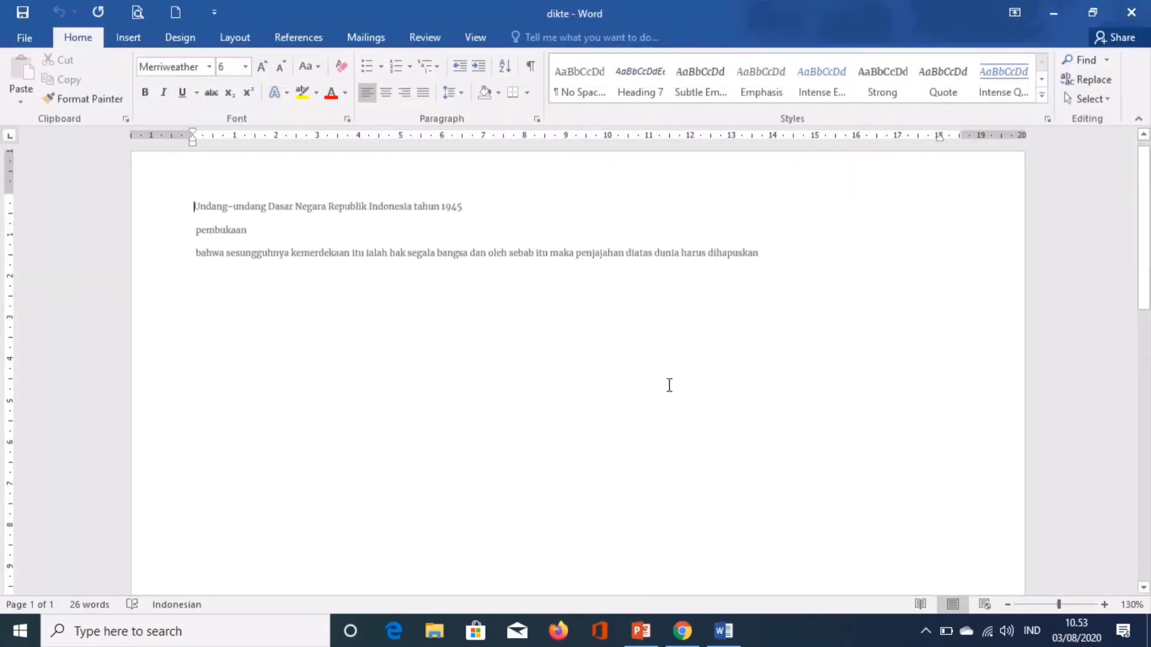
{"action": "scroll", "coordinate": [670, 385], "scroll_direction": "up", "scroll_amount": 2, "text": "ctrl"}
{"action": "left_click_drag", "start_coordinate": [129, 209], "coordinate": [817, 275]}
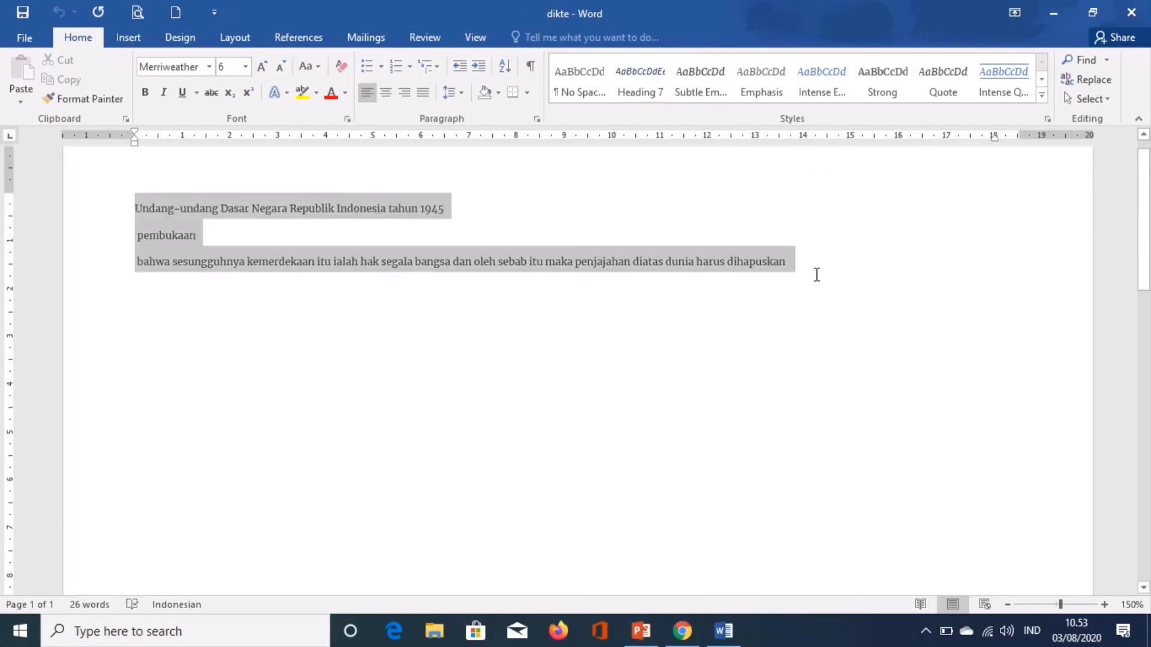
{"action": "left_click", "coordinate": [422, 92]}
Center the heading "Undang-undang Dasar Negara Republik Indonesia tahun 1945" and the line "pembukaan"
{"action": "left_click", "coordinate": [405, 208]}
{"action": "left_click_drag", "start_coordinate": [131, 207], "coordinate": [480, 237]}
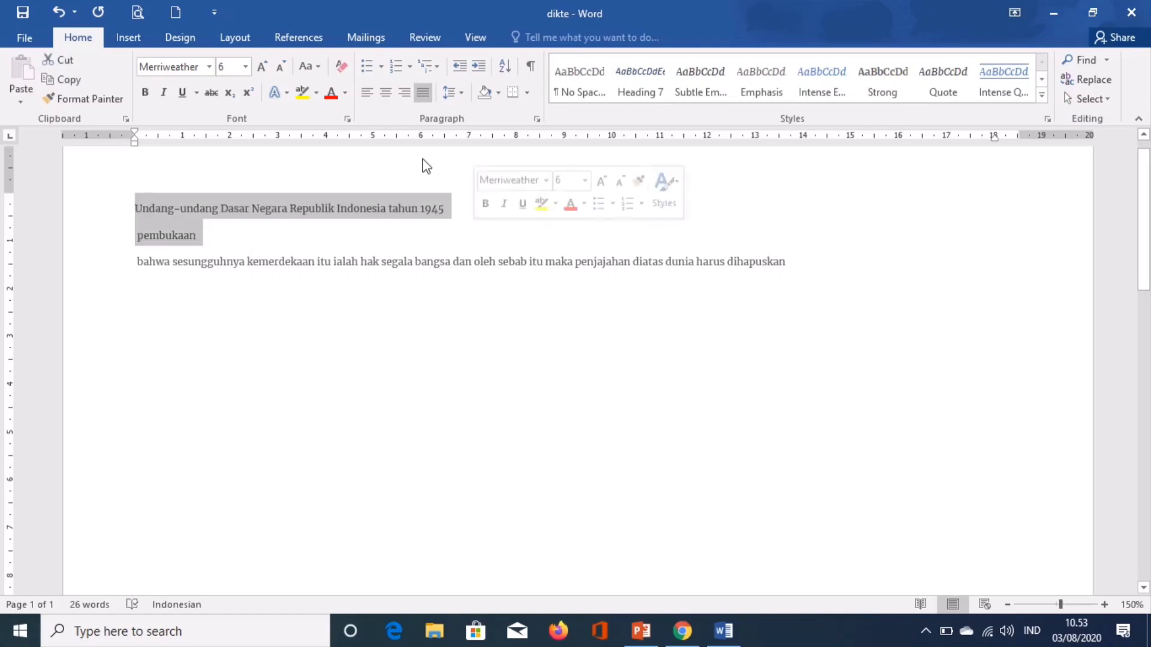
{"action": "left_click", "coordinate": [384, 92]}
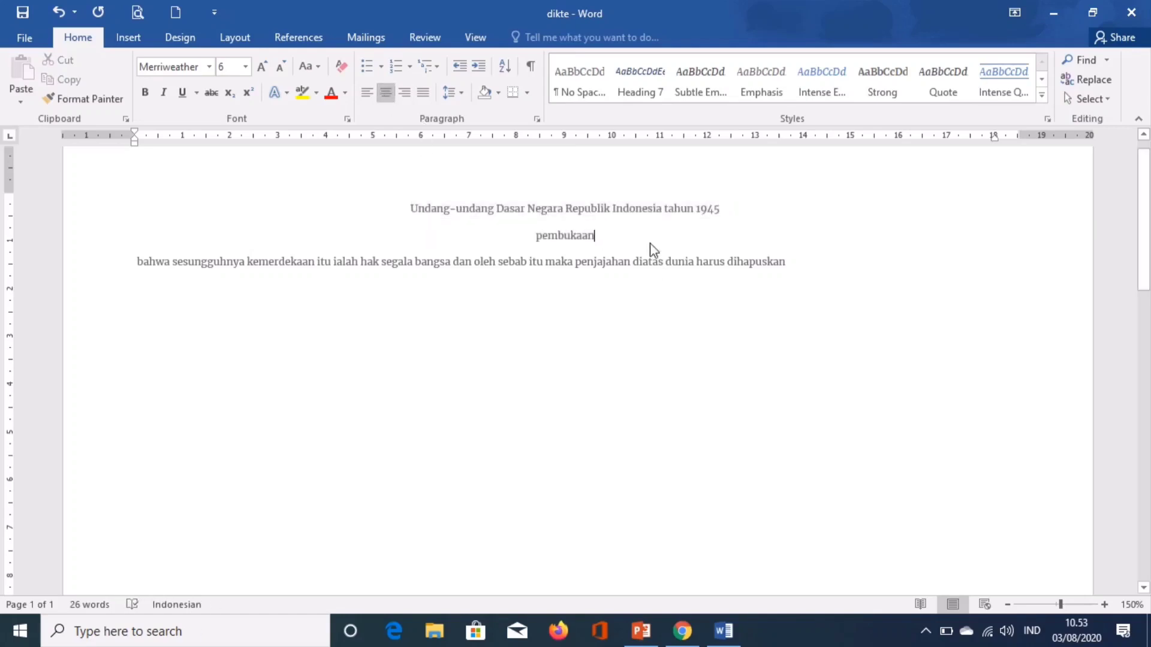